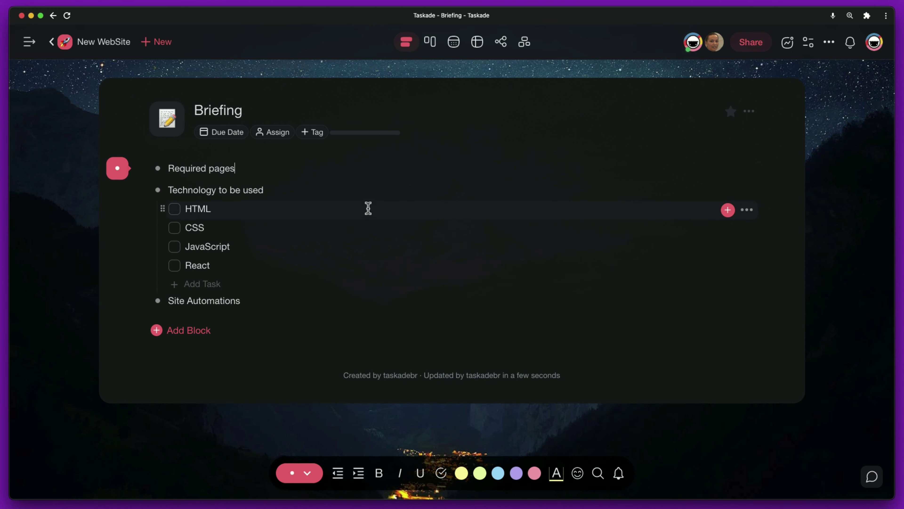
Step: Show the Briefing in Table view and scroll through the Project Management templates gallery
click(477, 43)
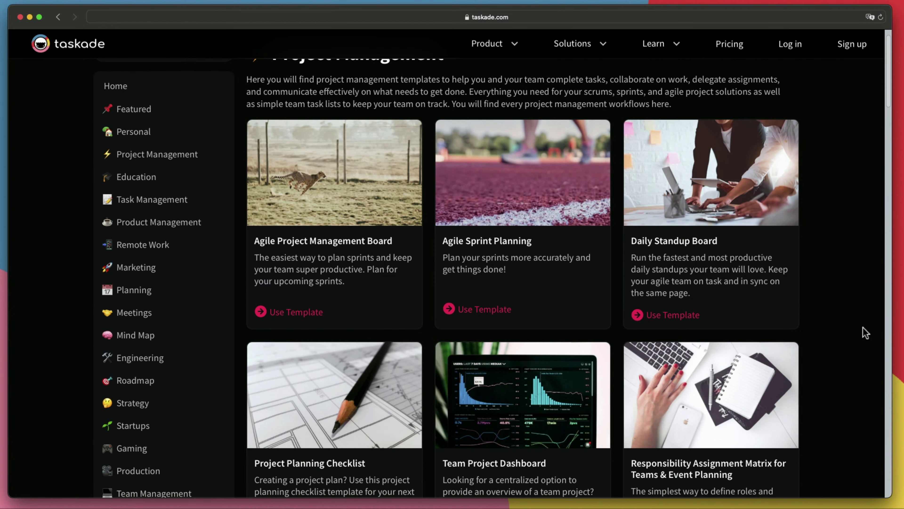
scroll(864, 331, down, 5)
scroll(866, 335, down, 10)
scroll(866, 337, down, 12)
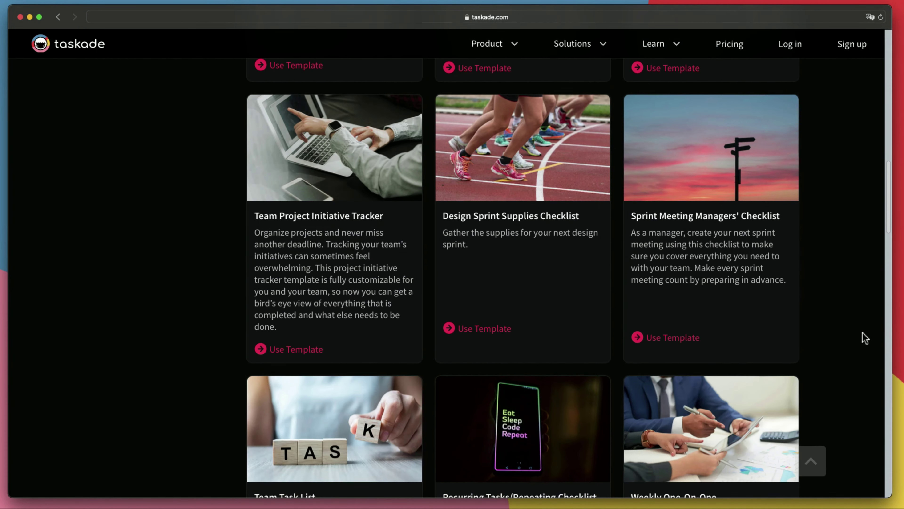
scroll(864, 337, down, 10)
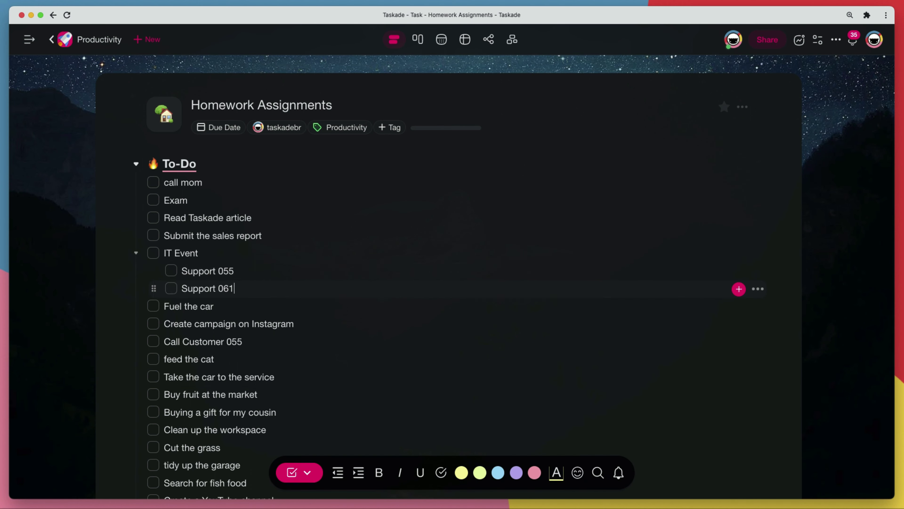
Step: Drag Call Customer 055 above IT Event and start editing the IT Event task
drag(136, 341, 168, 250)
click(172, 269)
scroll(277, 359, down, 2)
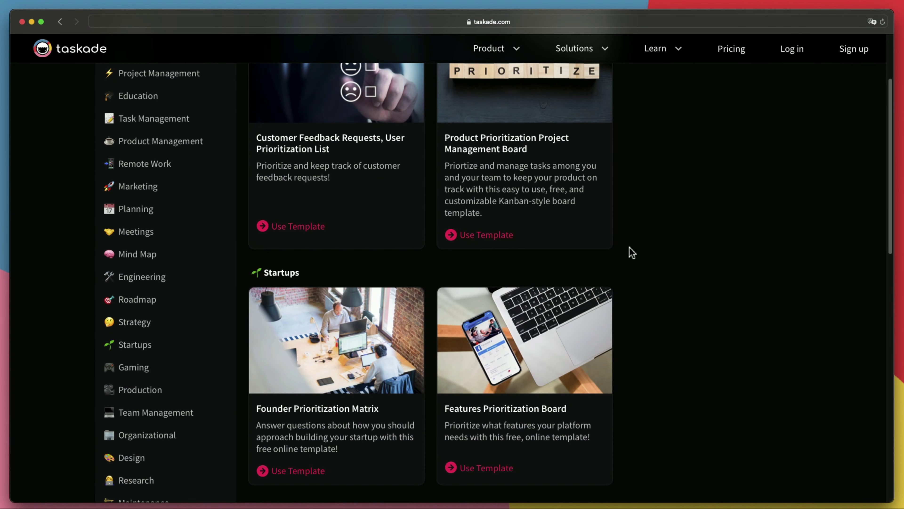
scroll(630, 252, down, 4)
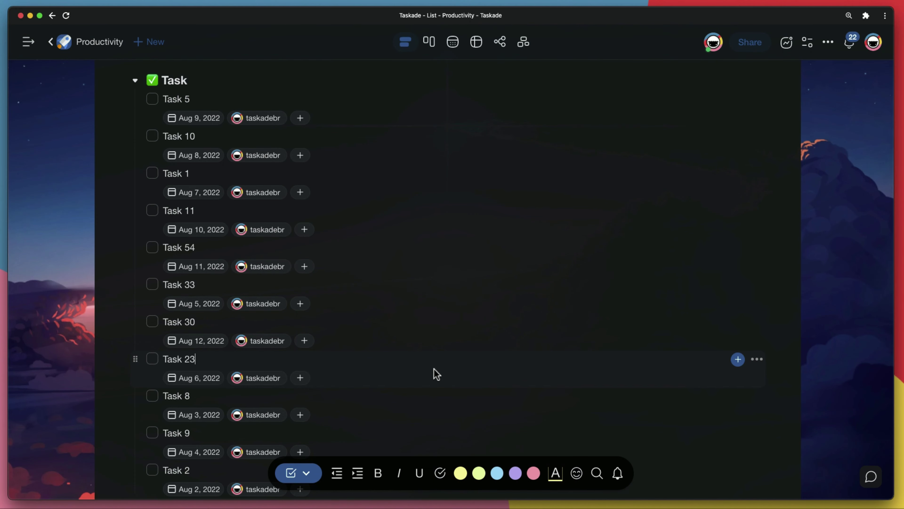
Step: Cycle the Productivity project through Board, Calendar, Table, Mind Map and Org Chart views
key(alt+shift+2)
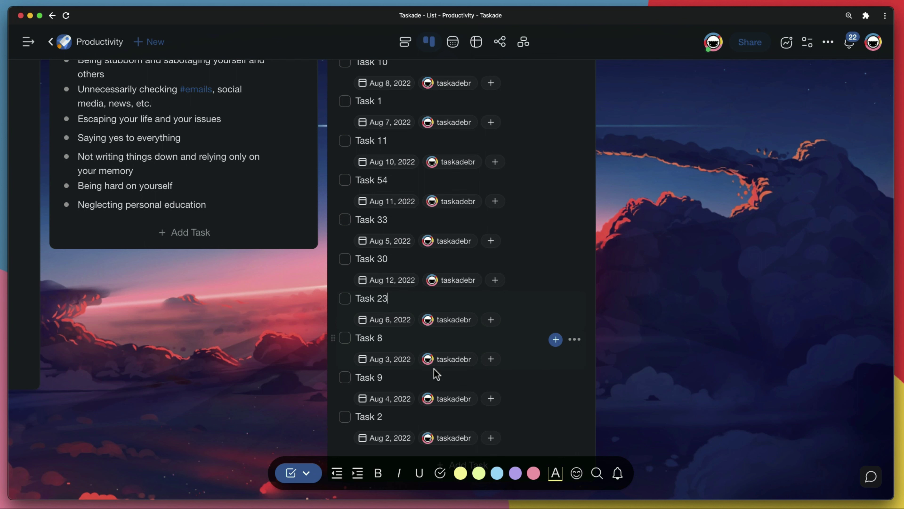
key(alt+shift+3)
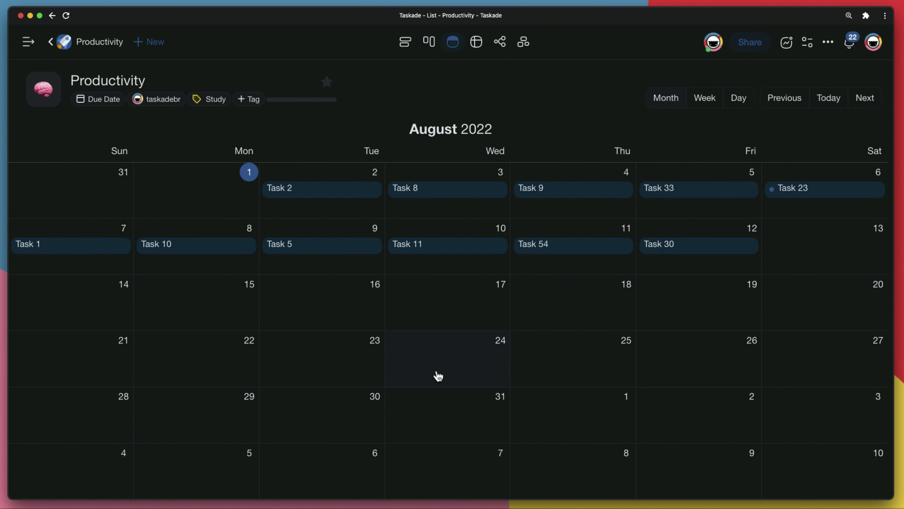
key(alt+shift+4)
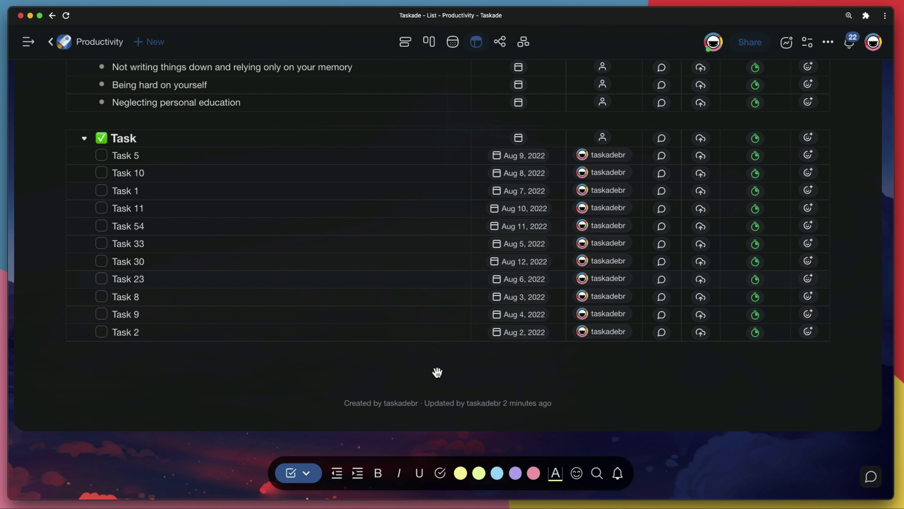
key(alt+shift+5)
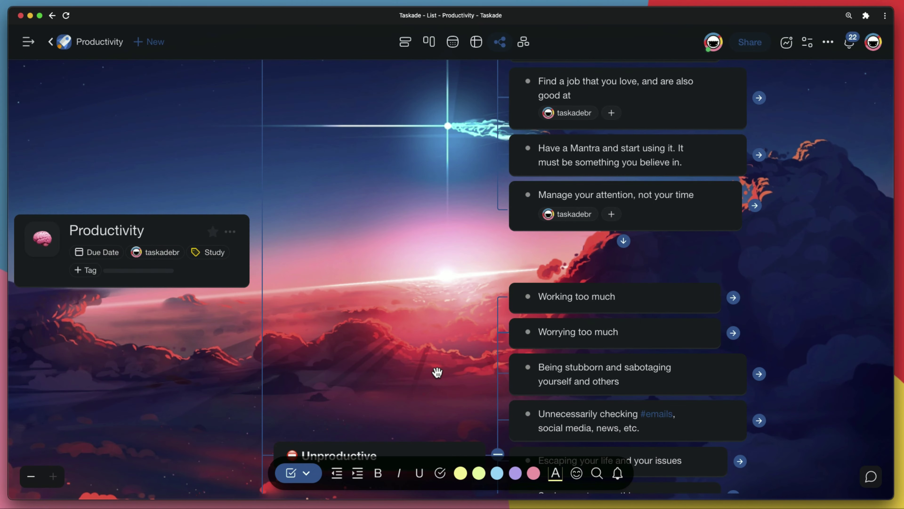
key(alt+shift+6)
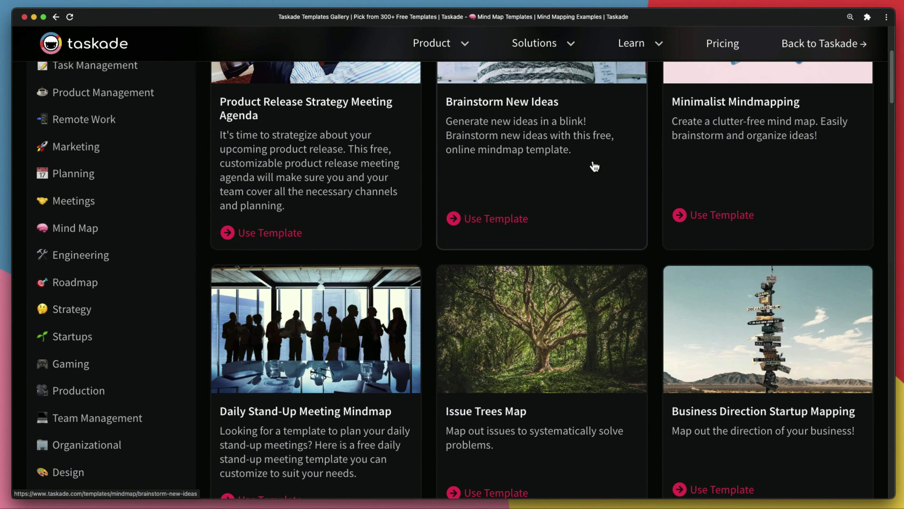
Step: Scroll through the Mind Map templates gallery, past Business Area Layout Mapping and Interview Candidates Mapping
scroll(595, 166, down, 15)
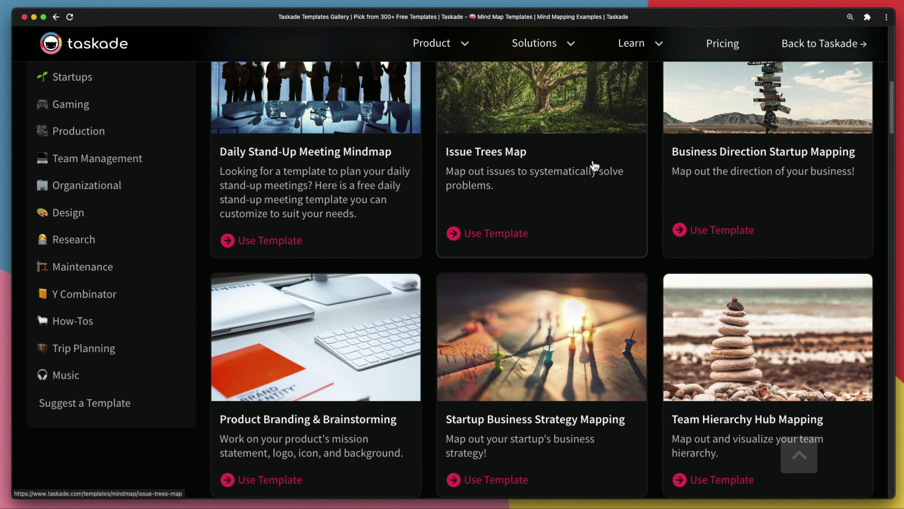
scroll(397, 203, down, 15)
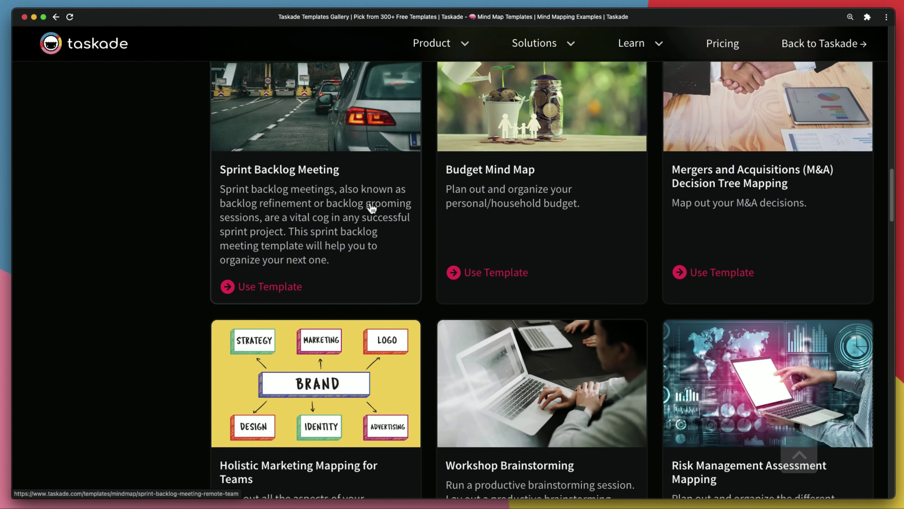
scroll(518, 176, down, 10)
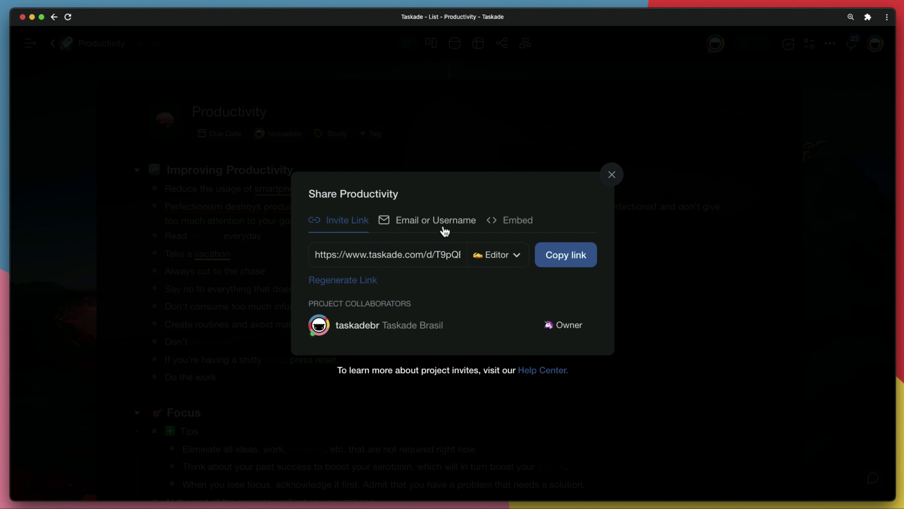
Step: Invite a collaborator to the Productivity project and assign them Task 10
click(444, 230)
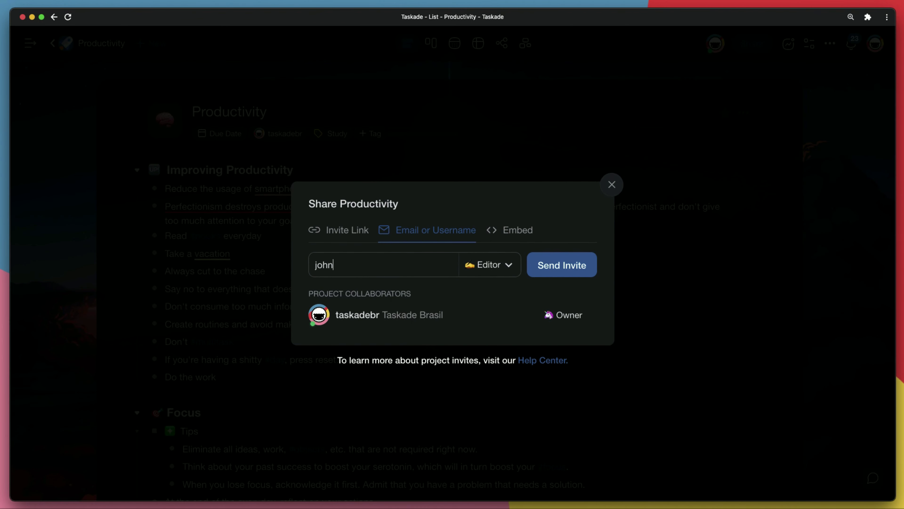
click(561, 265)
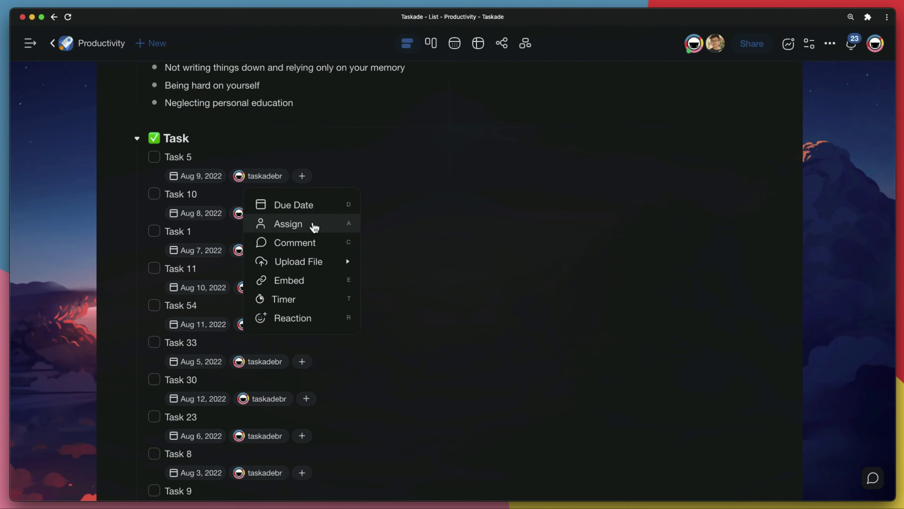
click(313, 227)
click(258, 316)
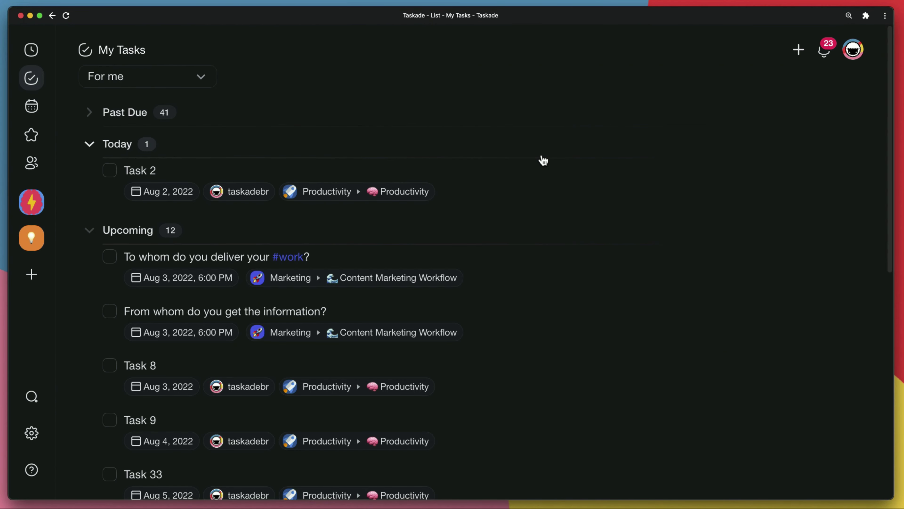
Step: Scroll through My Tasks and open Task 5 in the Productivity project
scroll(543, 160, down, 4)
scroll(556, 219, down, 3)
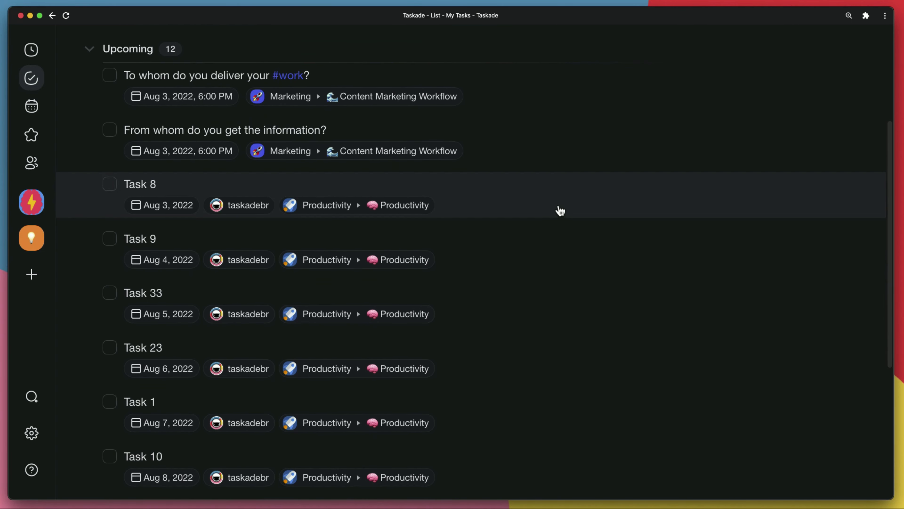
scroll(564, 205, down, 3)
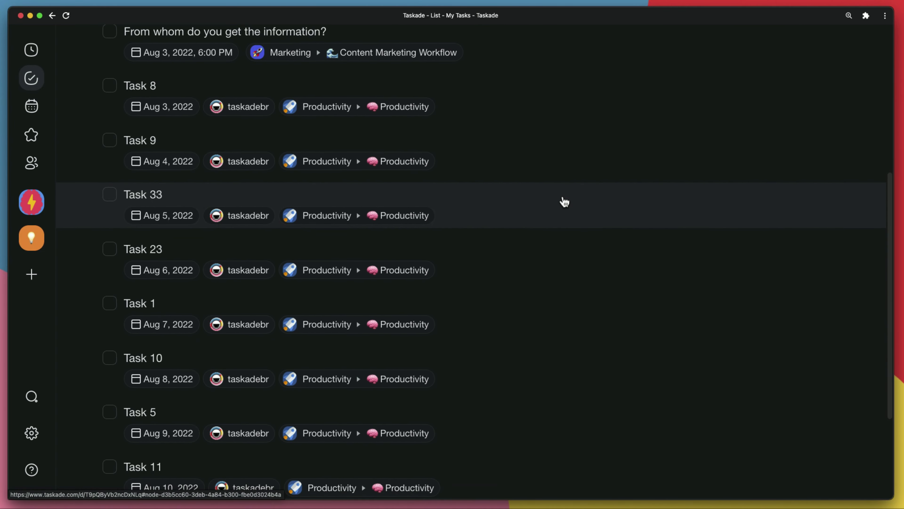
scroll(564, 202, down, 3)
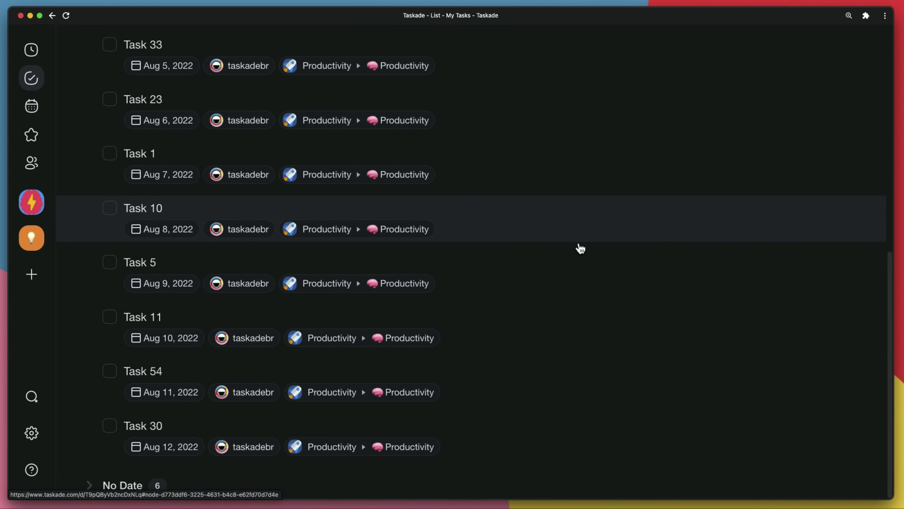
click(151, 269)
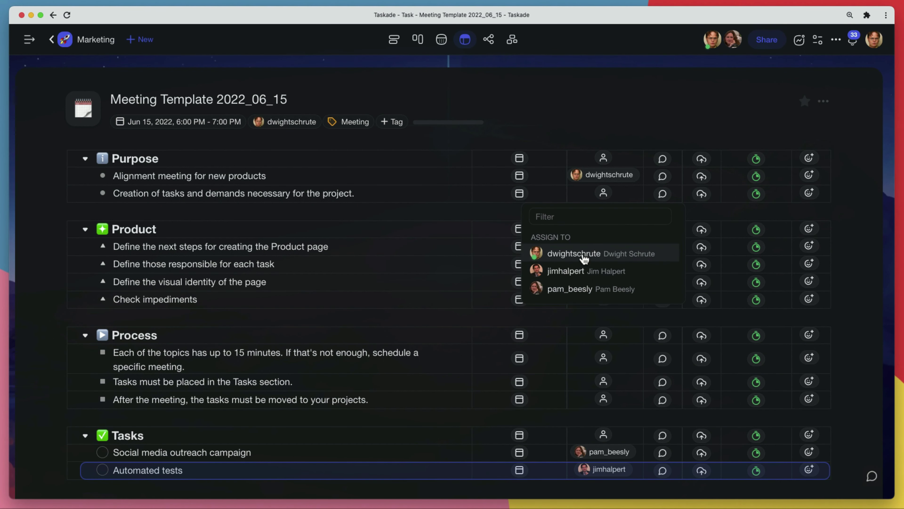
Step: Assign teammates to the second Purpose item, the Define the next steps task and the Process heading
key(Escape)
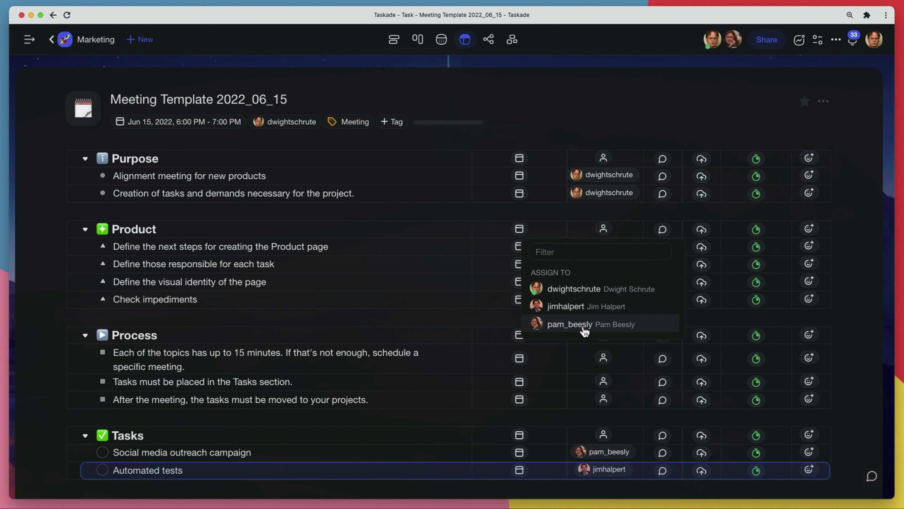
click(612, 266)
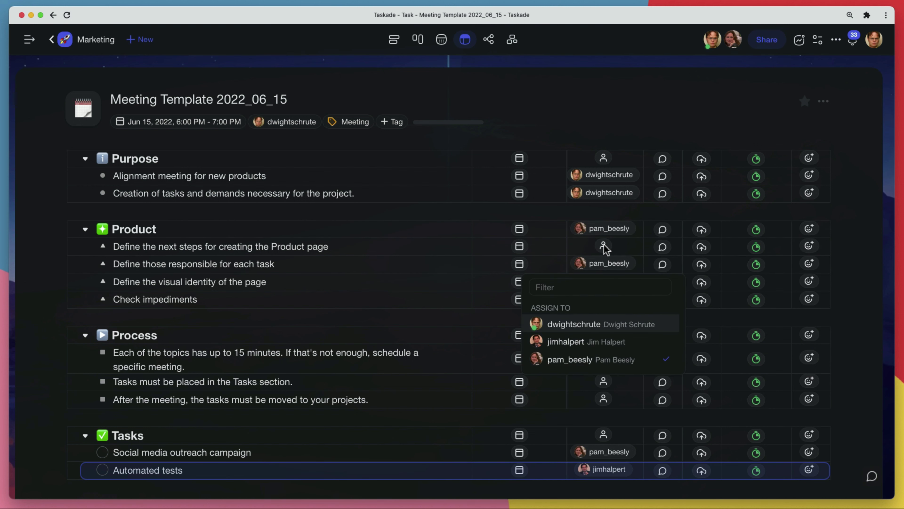
click(575, 322)
scroll(534, 312, down, 2)
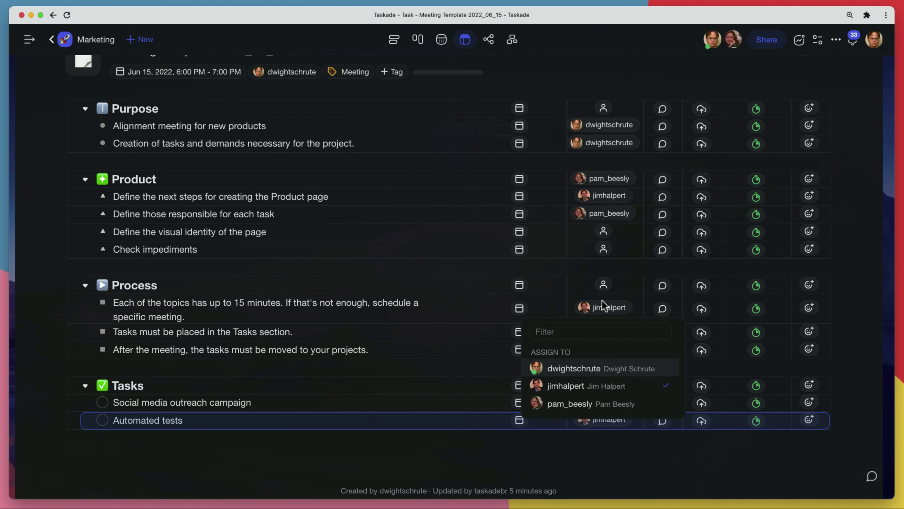
click(604, 302)
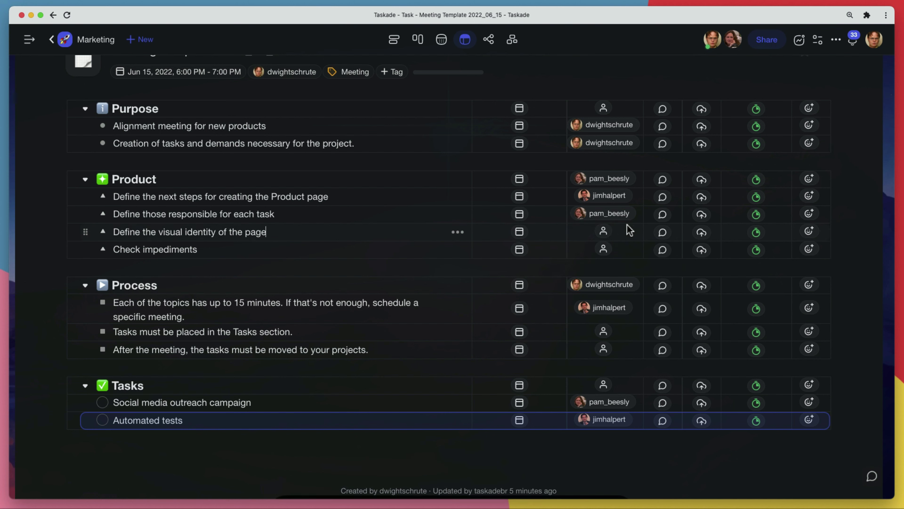
Step: Assign a teammate to the Tasks must be placed item and switch the template to Board view
scroll(605, 295, down, 3)
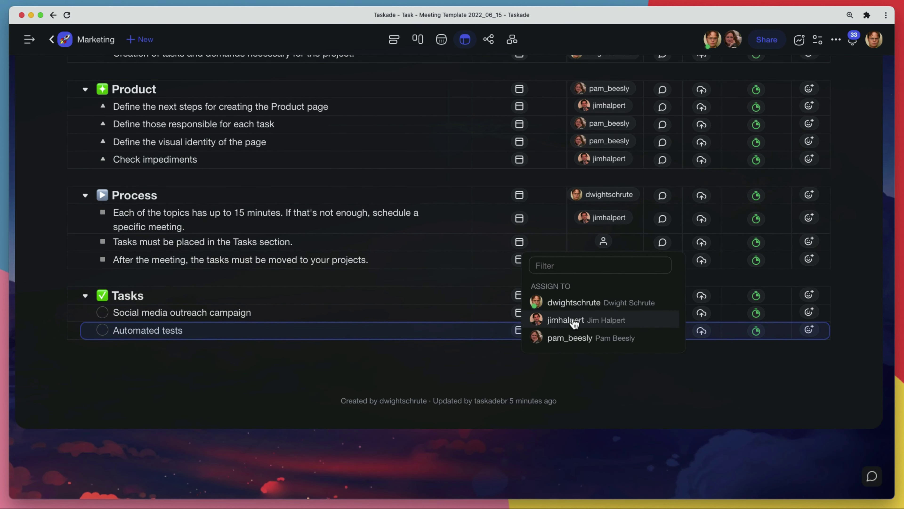
scroll(364, 372, up, 5)
click(394, 387)
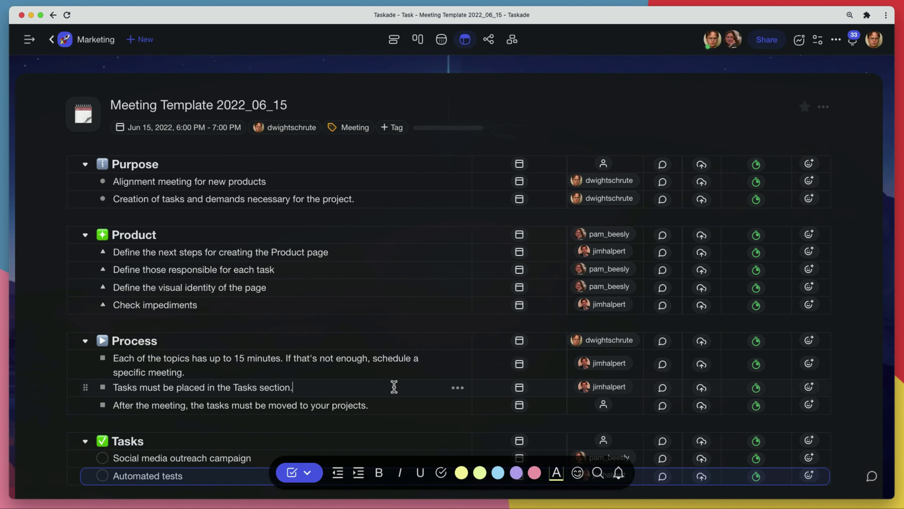
click(427, 54)
scroll(375, 339, left, 5)
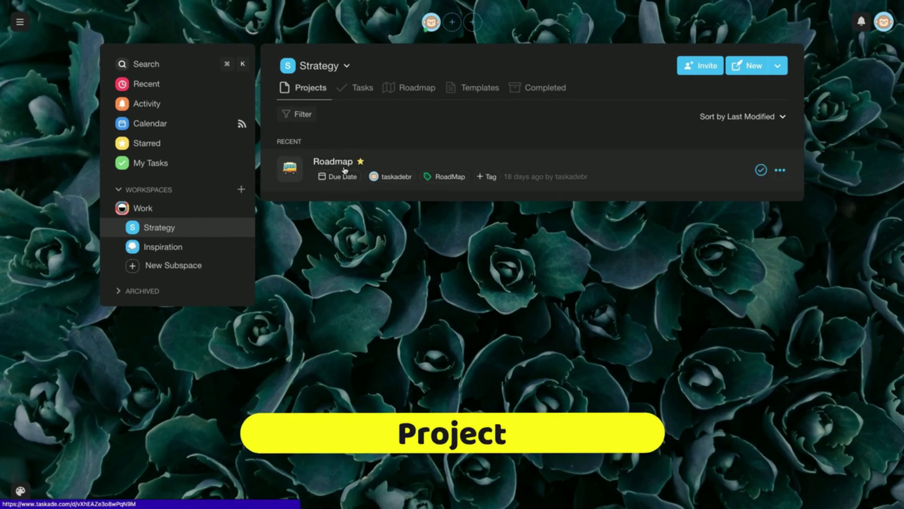
Step: Open the Roadmap project, then create the ACME workspace with a globe emoji, skipping invites
click(307, 187)
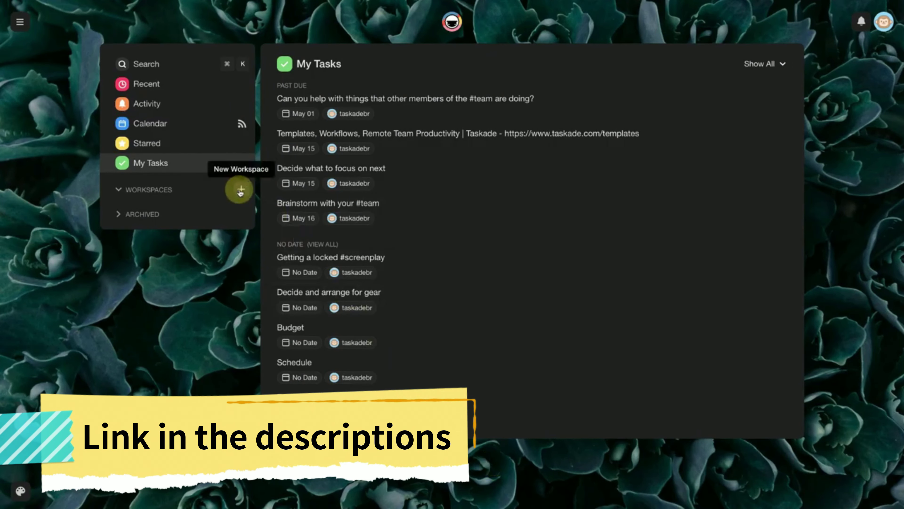
click(241, 191)
click(452, 192)
click(512, 361)
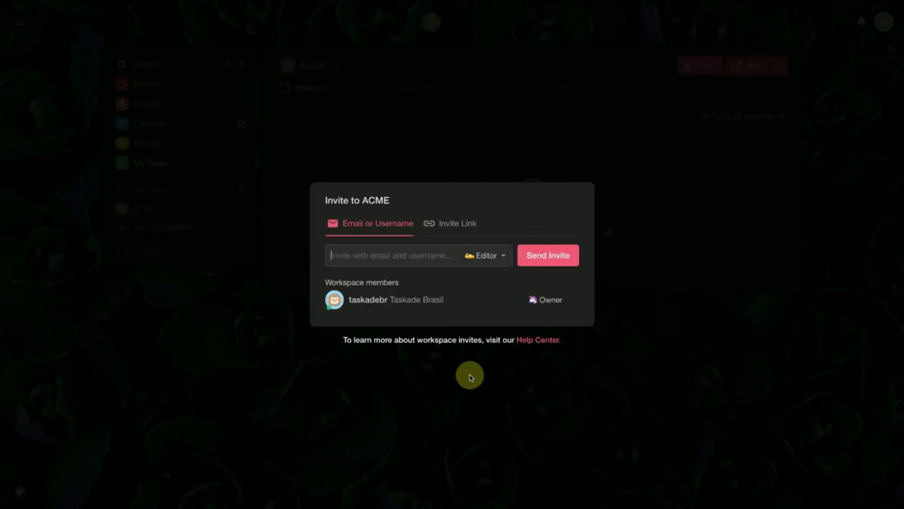
click(463, 380)
Step: Create a Support subspace in ACME without inviting members
click(241, 209)
text(Sup)
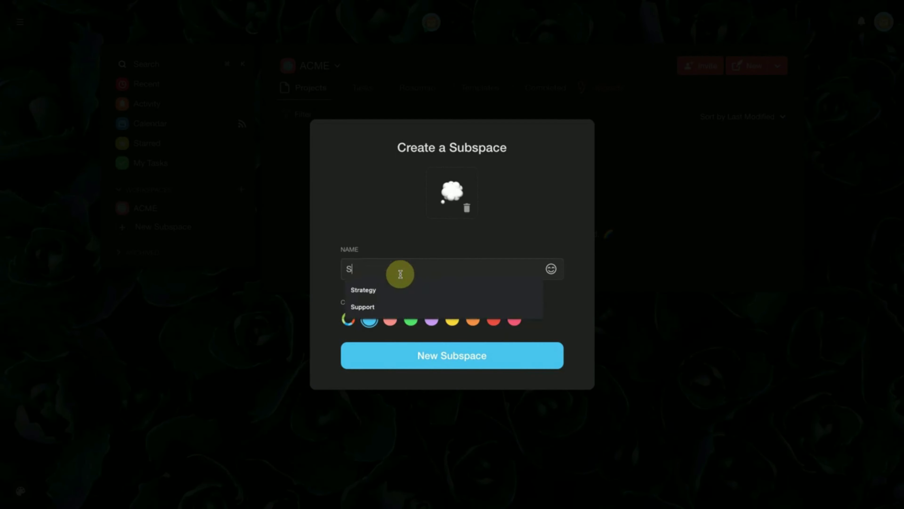
click(500, 360)
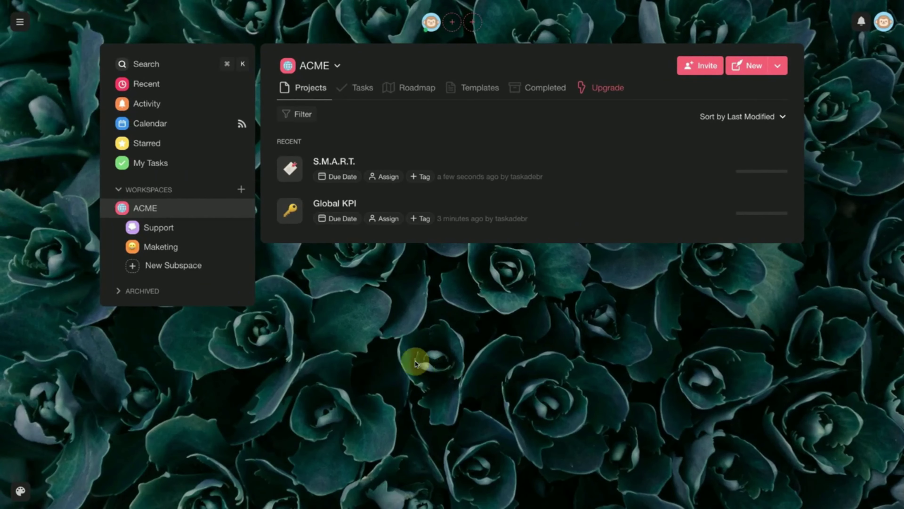